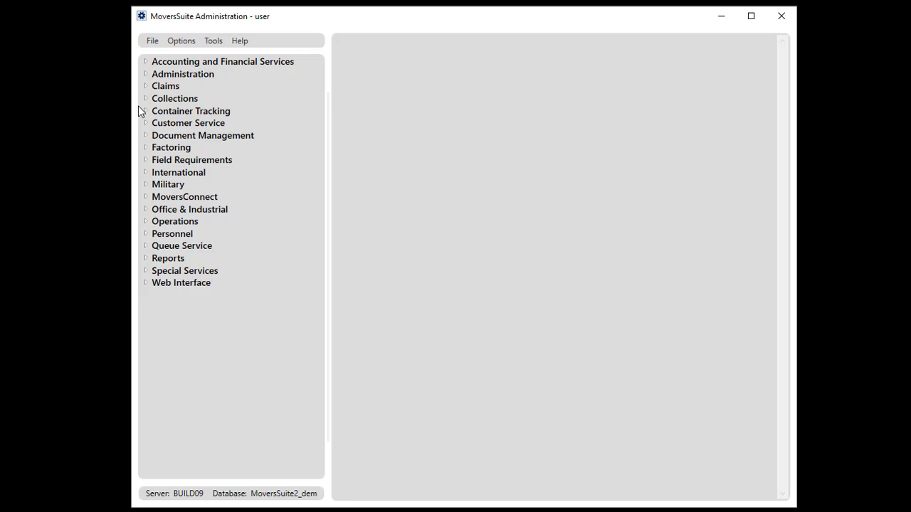
Mark A Royal Cup's 2016-warning.pdf account profile document as inactive and save it.
left_click(146, 122)
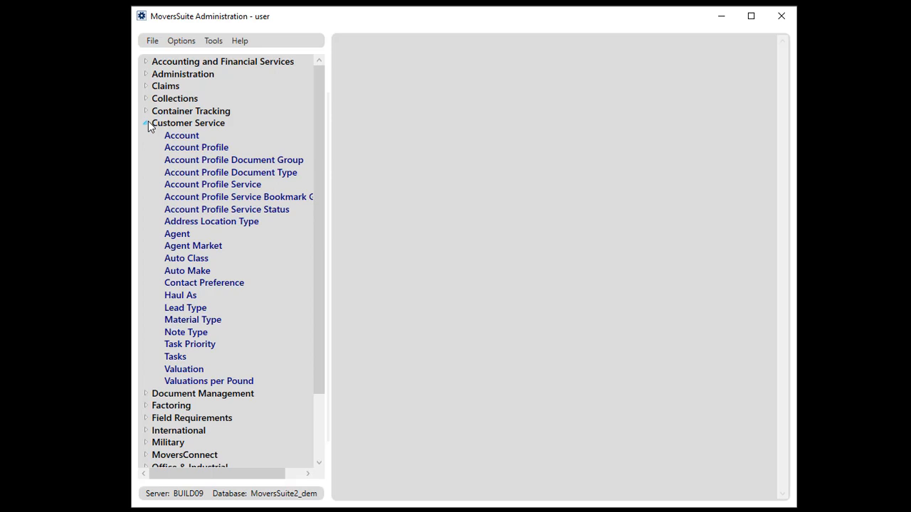
left_click(196, 147)
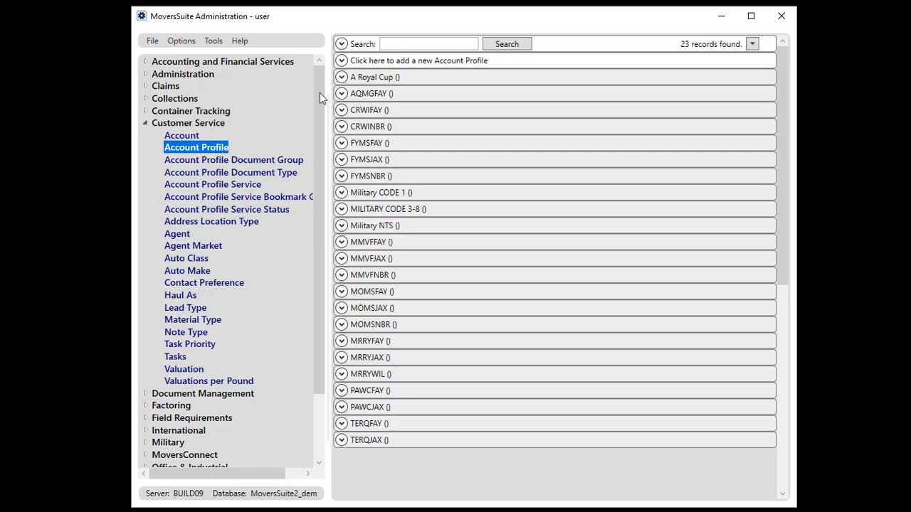
left_click(400, 78)
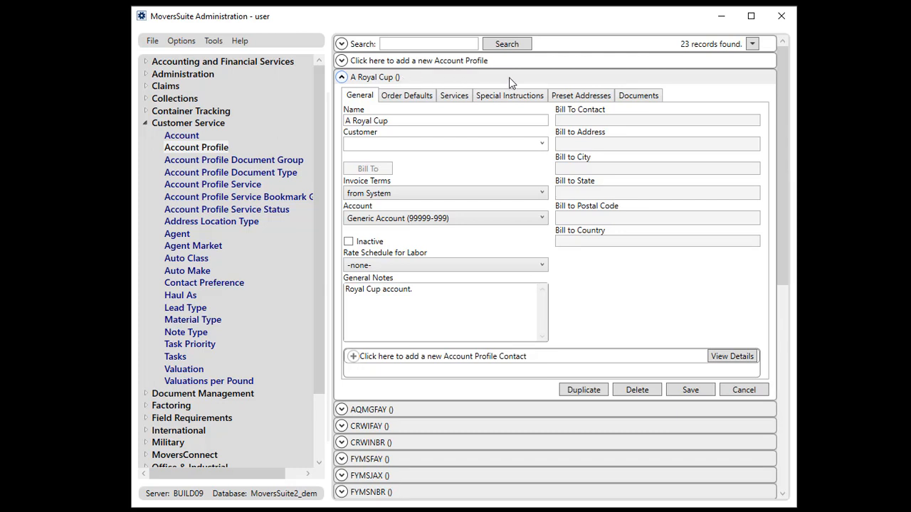
left_click(636, 96)
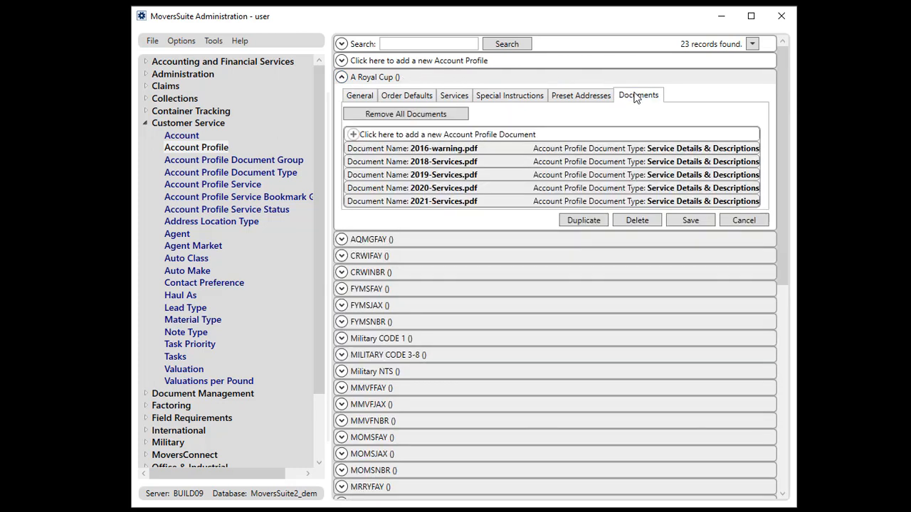
double_click(463, 150)
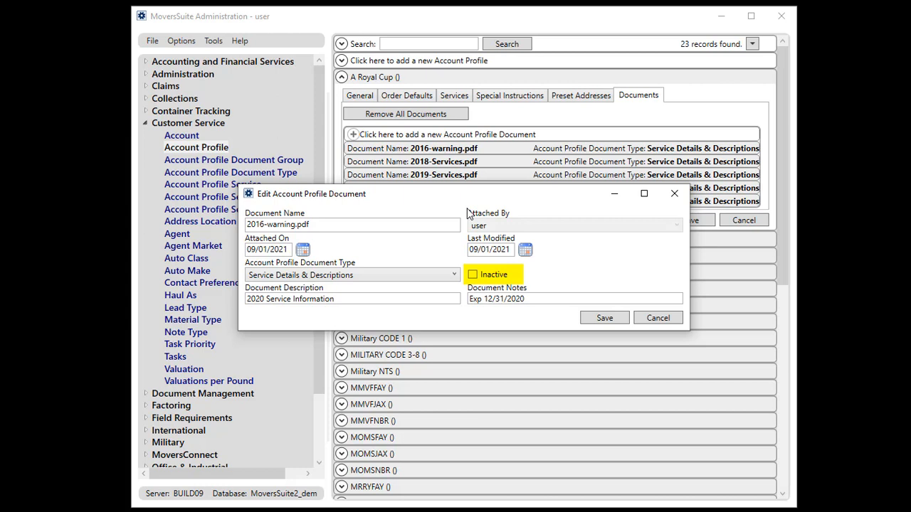
left_click(499, 276)
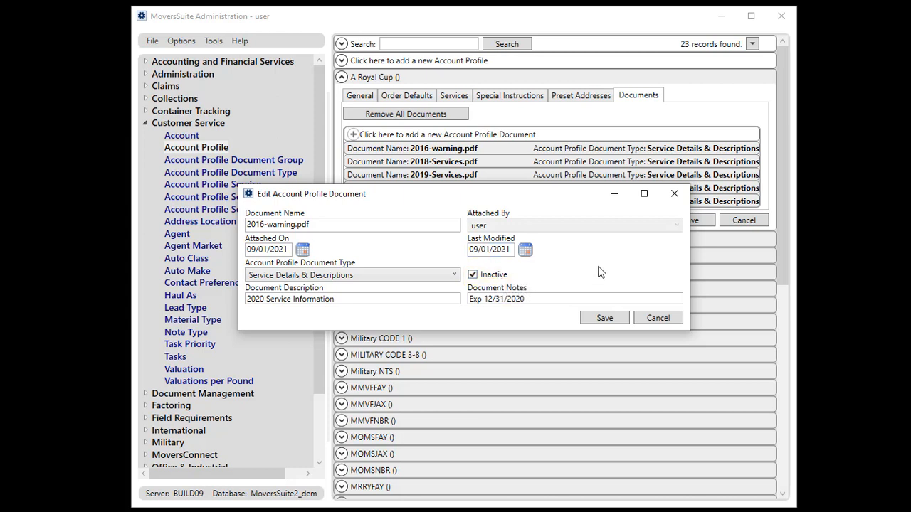
left_click(605, 319)
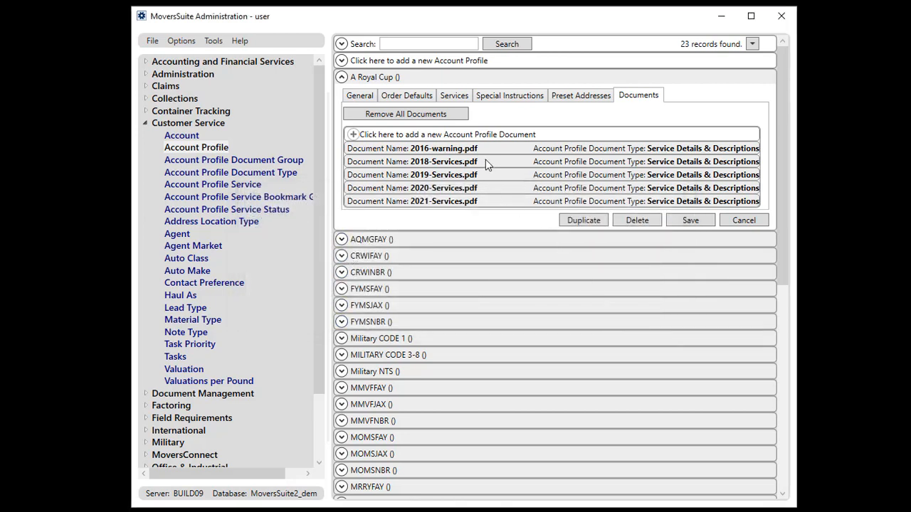
Reopen A Royal Cup's document list and try Remove All Documents, declining the confirmation.
left_click(213, 148)
left_click(380, 80)
left_click(639, 95)
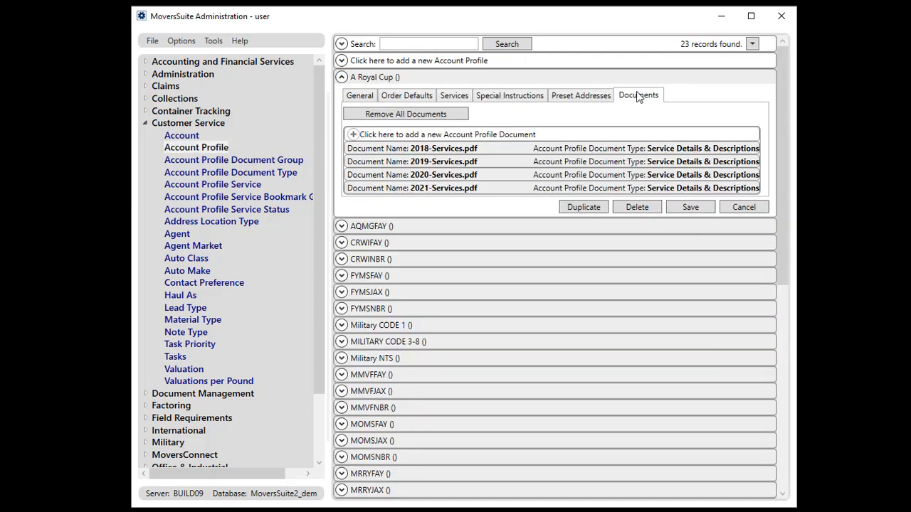
left_click(459, 117)
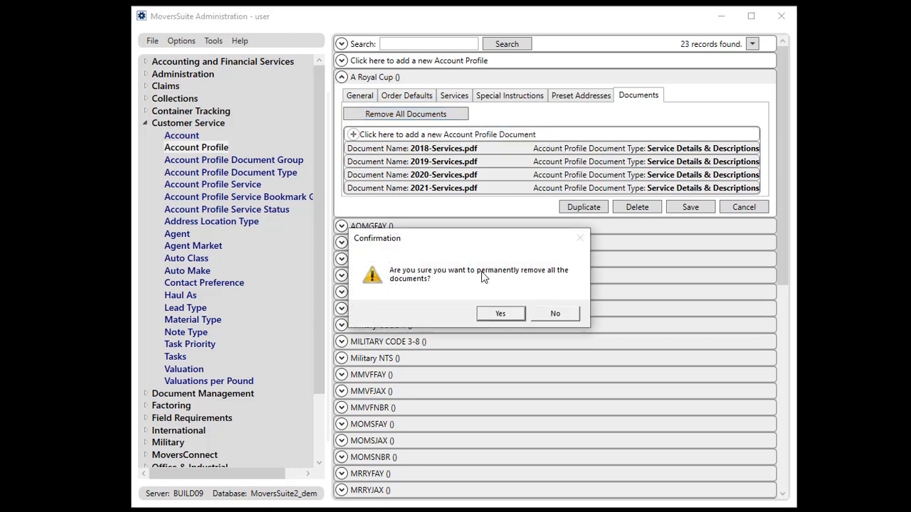
left_click(557, 316)
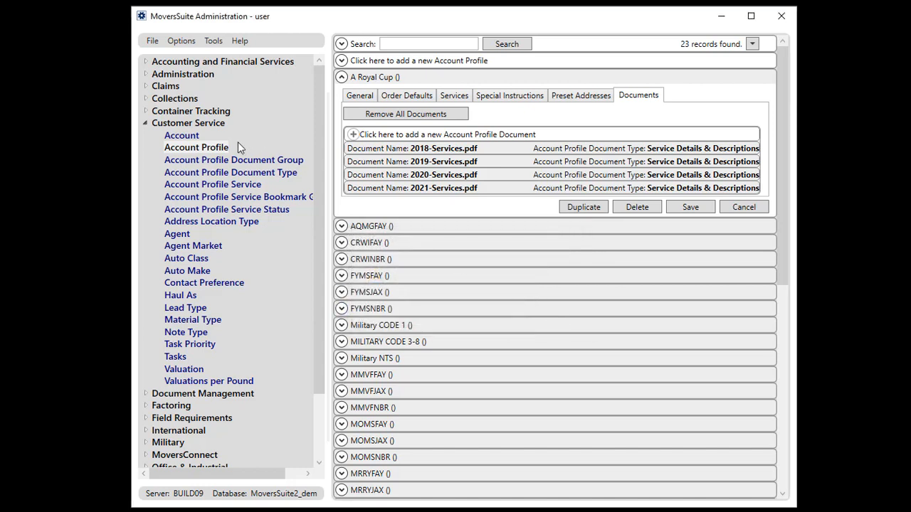
Open the Equipment records under Operations and search for 405.
double_click(148, 123)
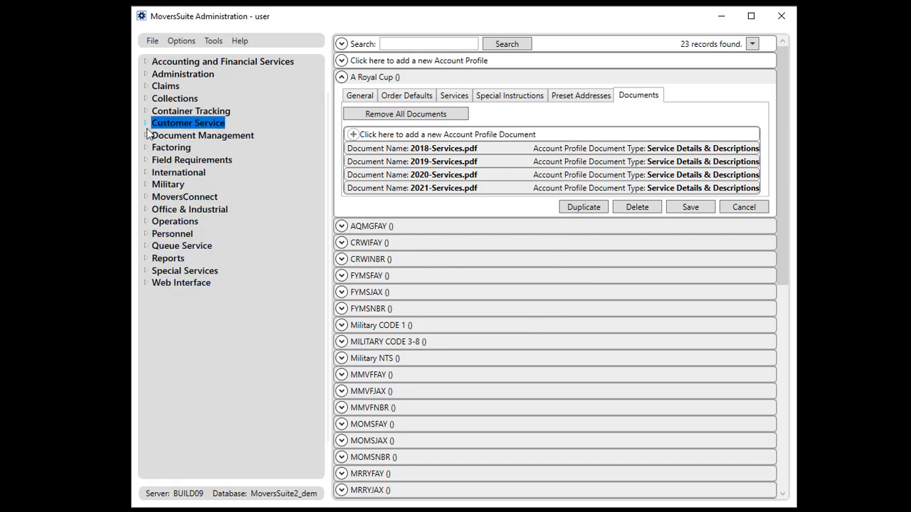
left_click(146, 221)
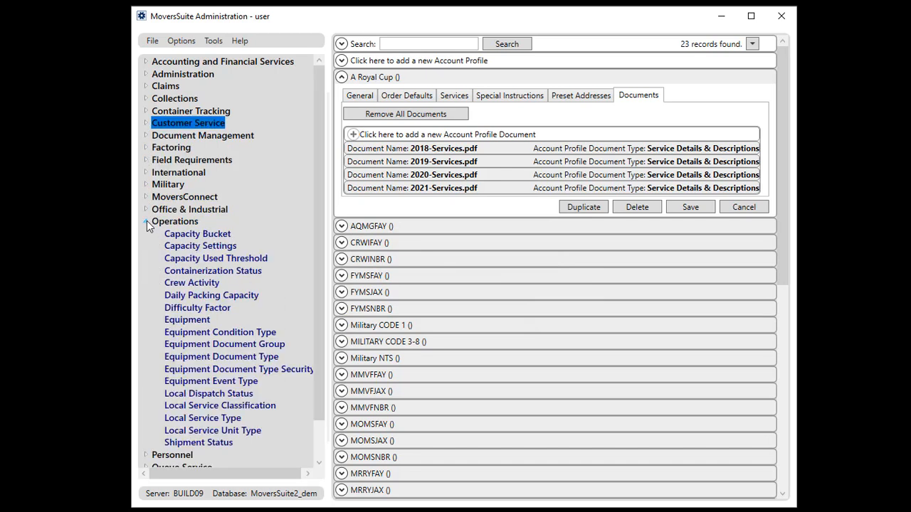
left_click(197, 322)
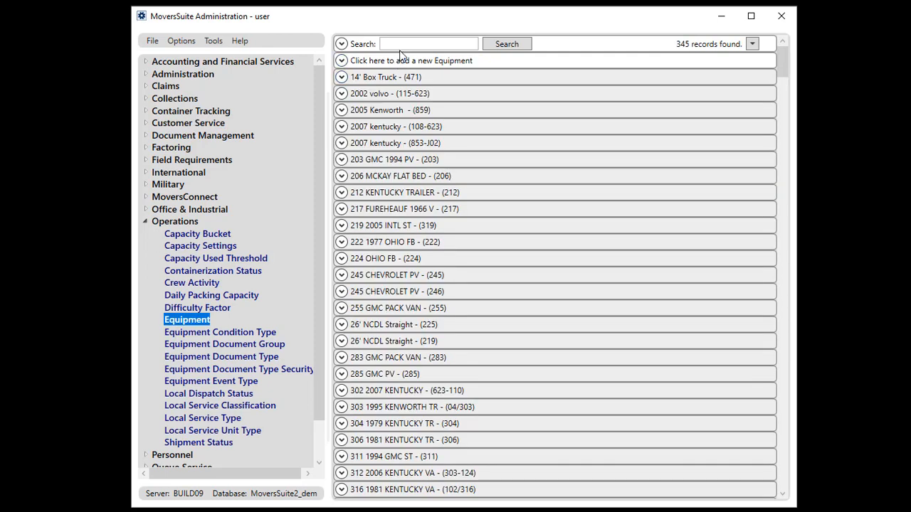
left_click(401, 44)
type("405")
left_click(501, 44)
Open the 2021 Service Log.pdf document of equipment 405 INTL 2001 ST and close it without changes.
left_click(501, 77)
left_click(501, 97)
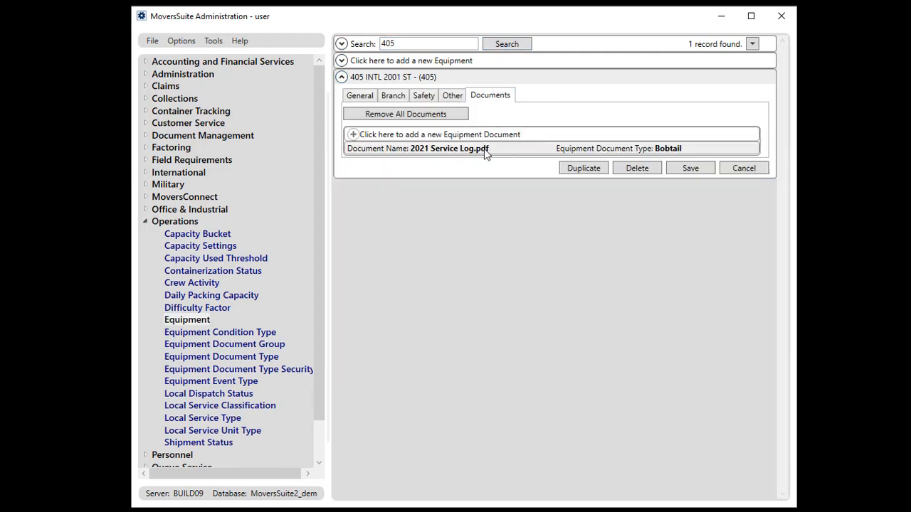
double_click(486, 149)
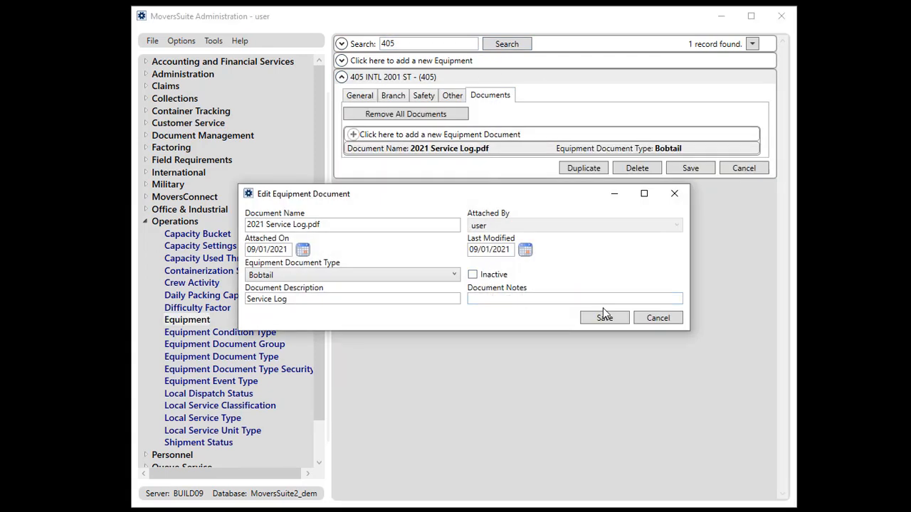
left_click(658, 319)
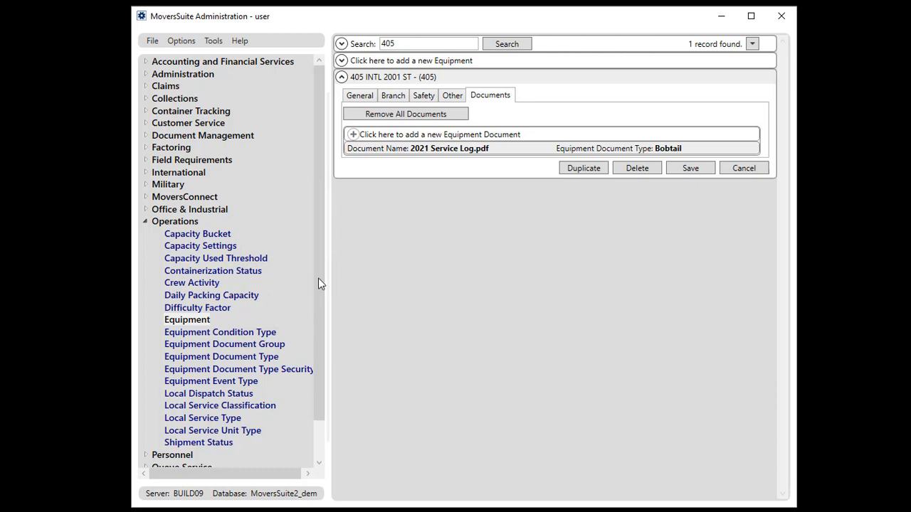
Open the Personnel records and search for the employee by surname, expanding the matching record.
left_click(145, 221)
left_click(145, 233)
left_click(174, 259)
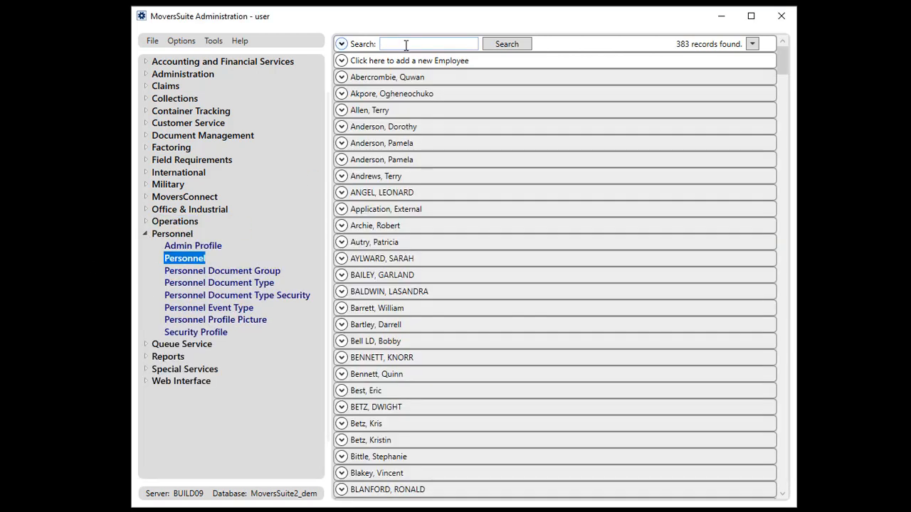
left_click(406, 44)
type("cheese")
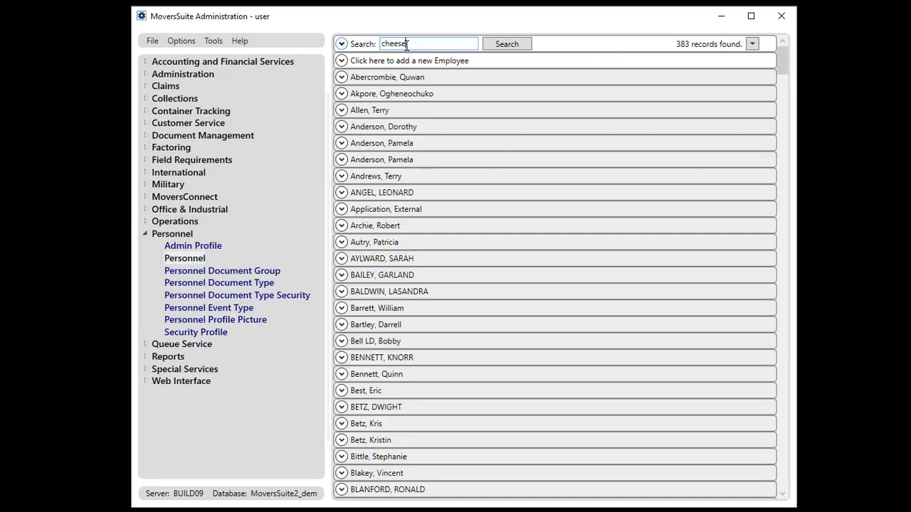
key("Return")
left_click(390, 78)
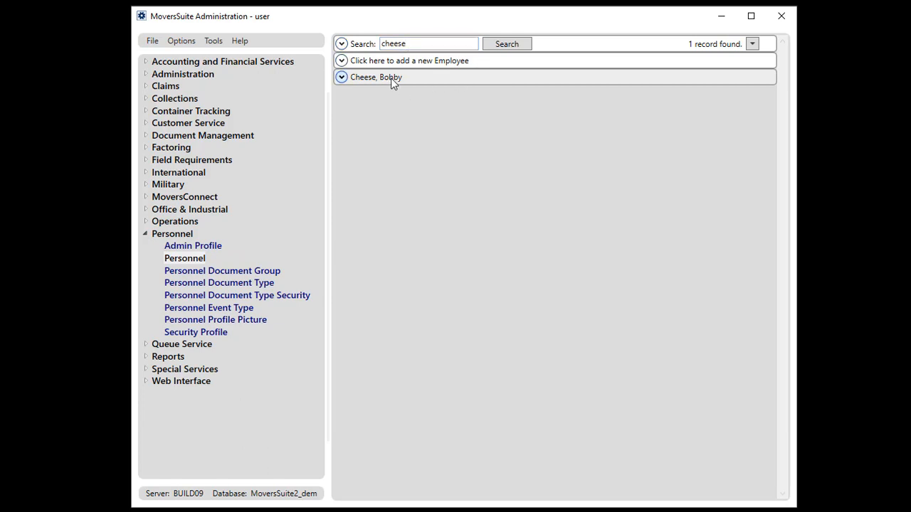
Open the employee's certificate document from the Documents list and close it without changes.
left_click(757, 95)
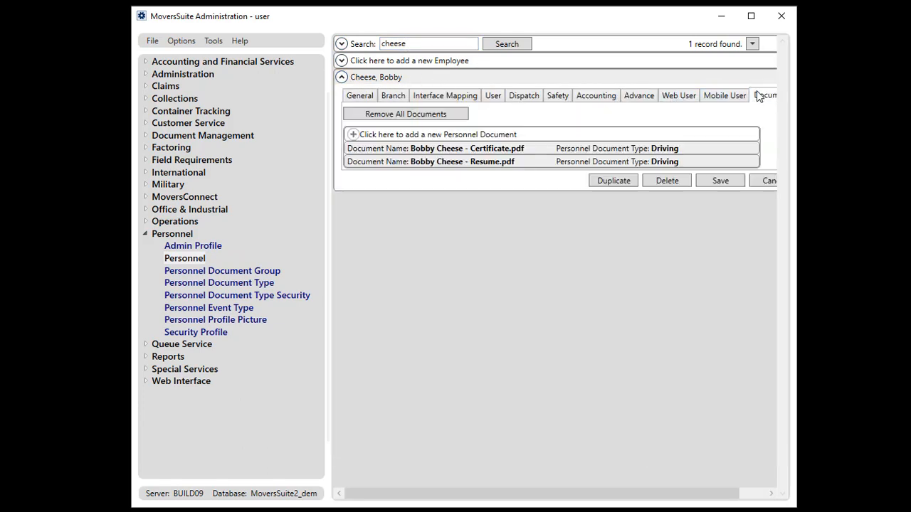
double_click(511, 151)
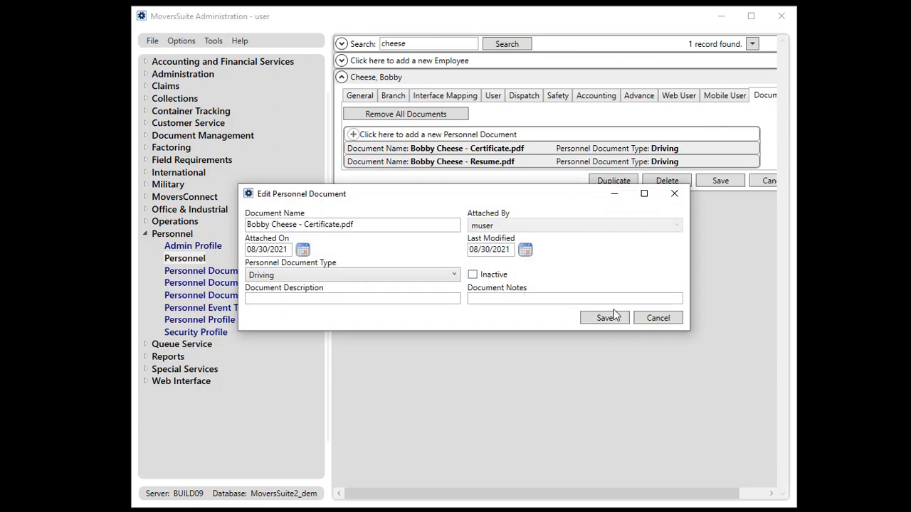
left_click(656, 318)
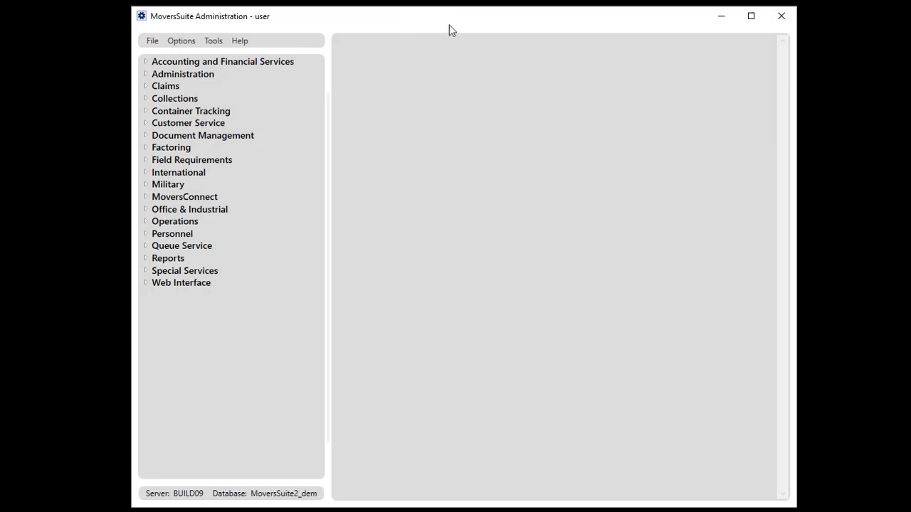
Mark Contract - B as inactive in Contract Master under Accounting and Financial Services.
left_click(145, 64)
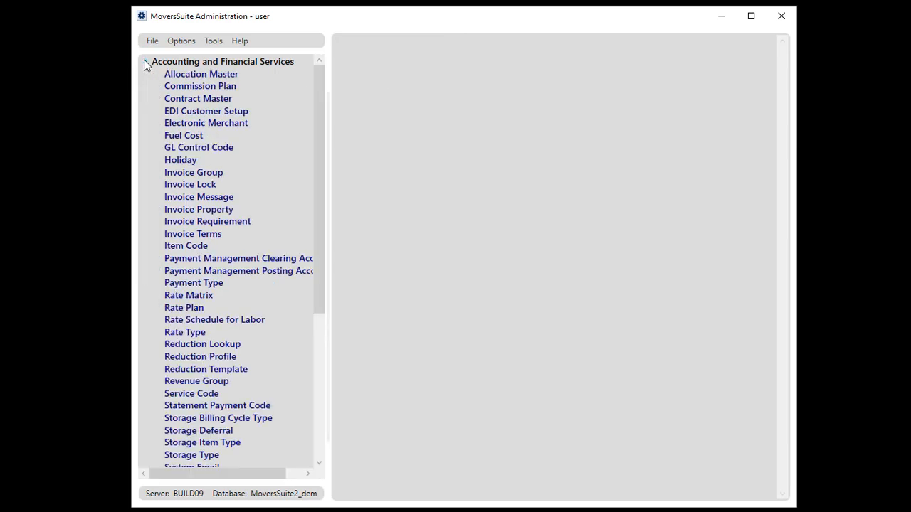
left_click(205, 99)
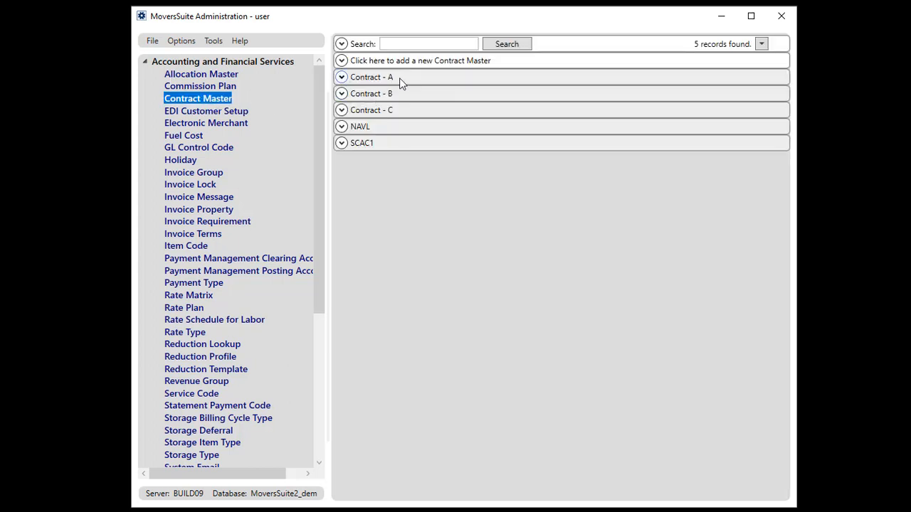
left_click(412, 95)
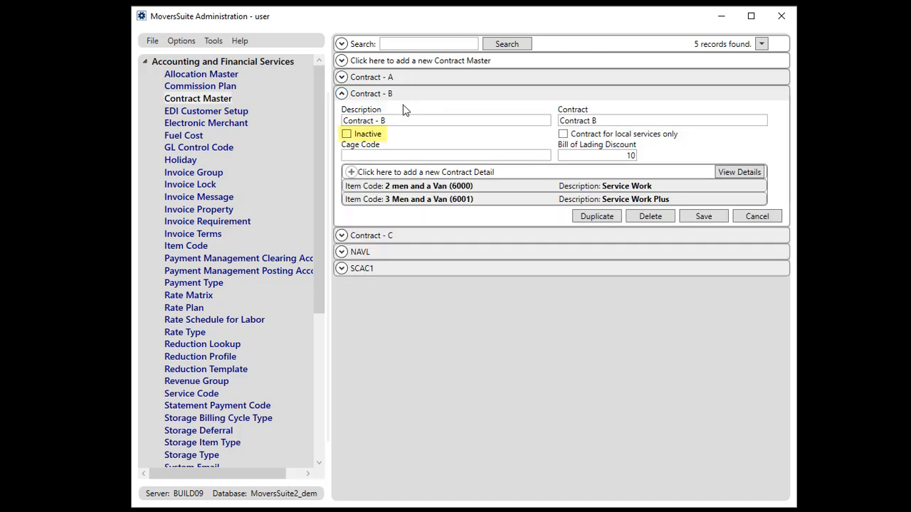
left_click(365, 136)
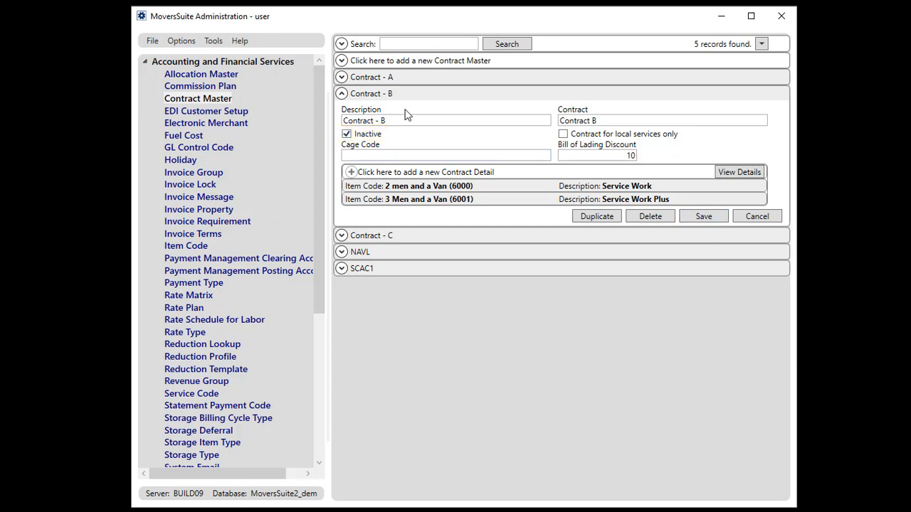
left_click(341, 94)
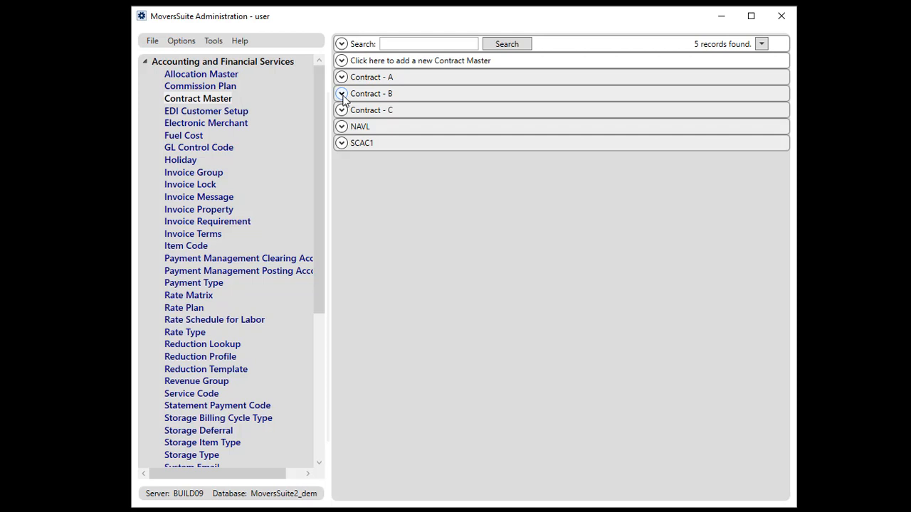
Inspect the Contract Master choices in the SALM commission plan's 2 men and a Van detail, then save it.
left_click(232, 89)
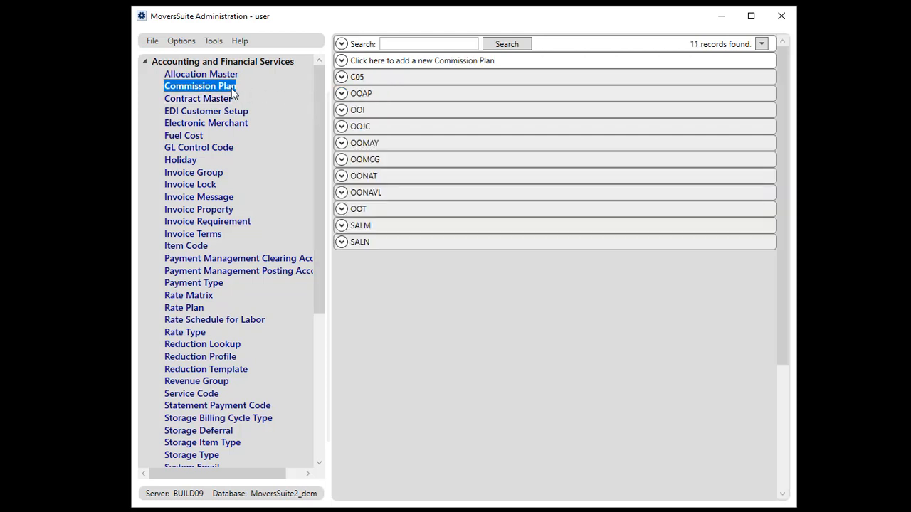
left_click(397, 229)
double_click(431, 321)
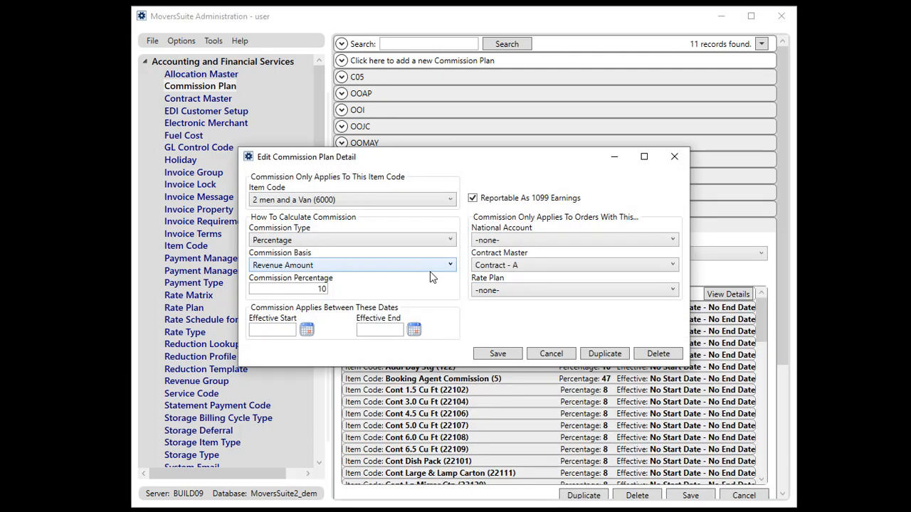
left_click(528, 266)
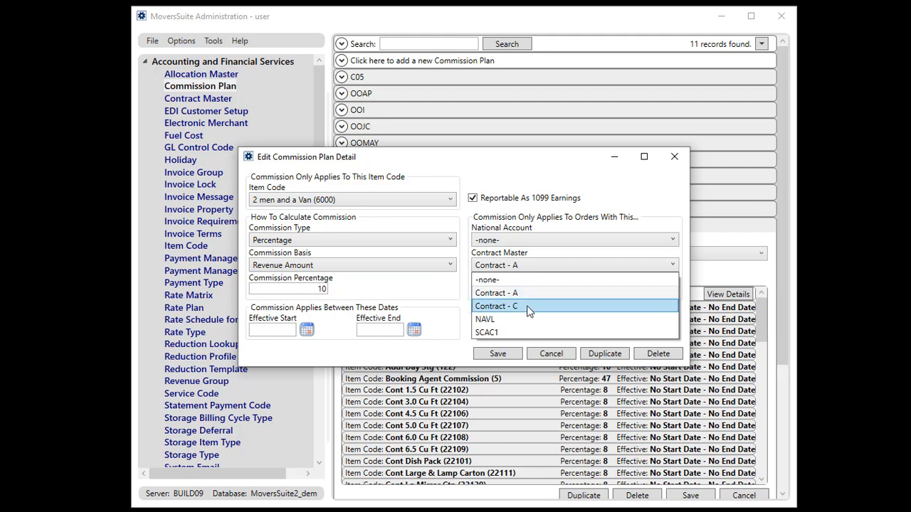
left_click(514, 358)
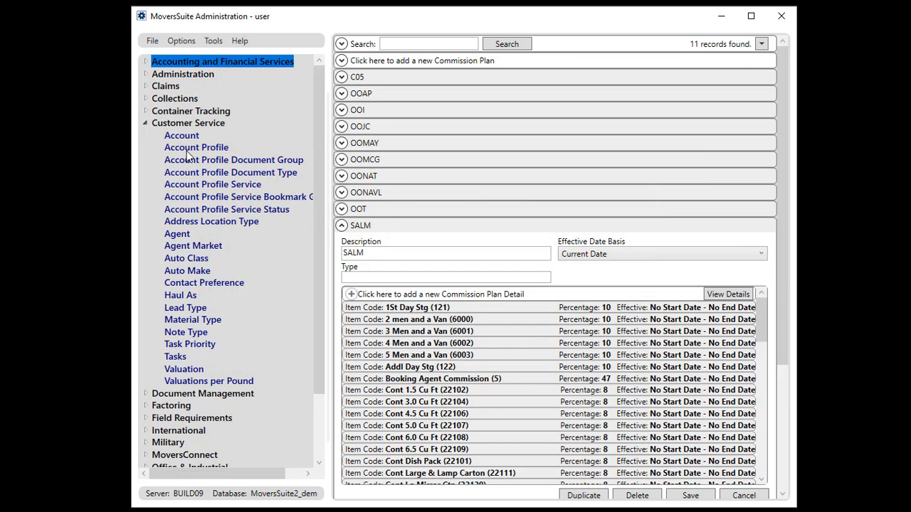
Open A Royal Cup's Order Defaults and check the Contract choices.
left_click(185, 148)
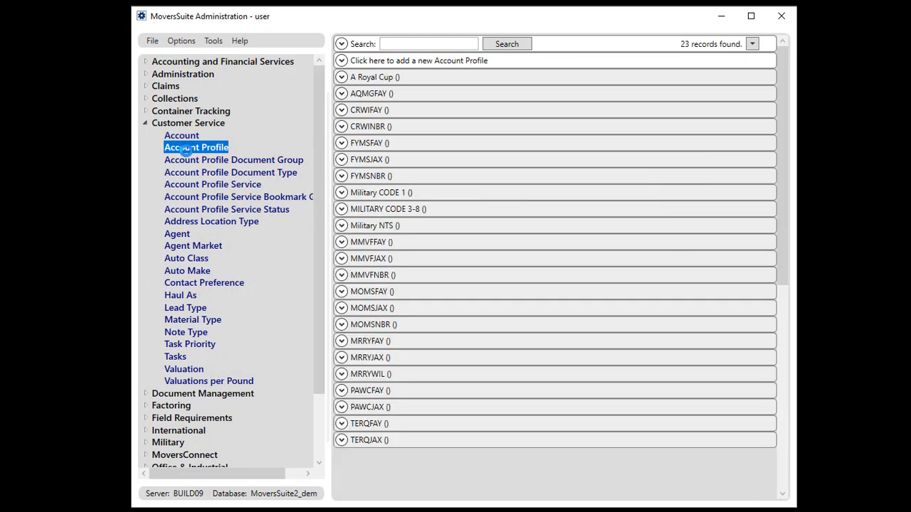
left_click(362, 81)
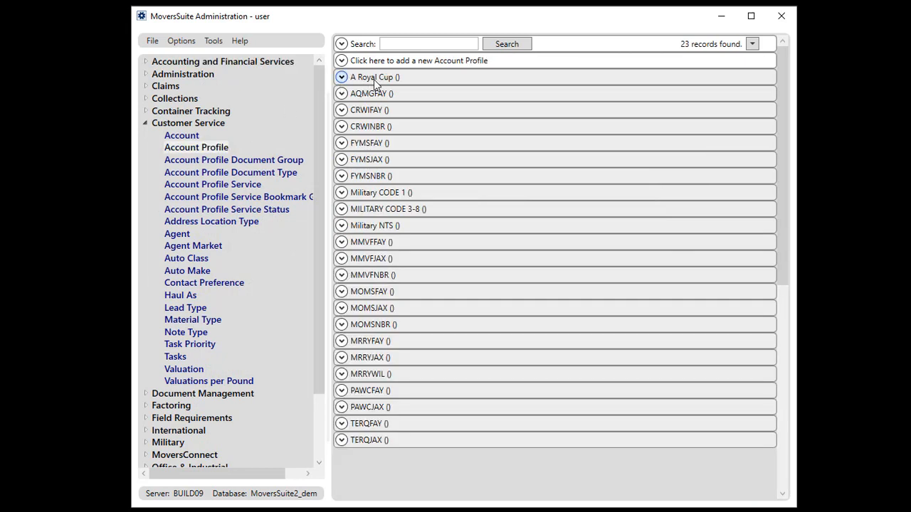
left_click(410, 96)
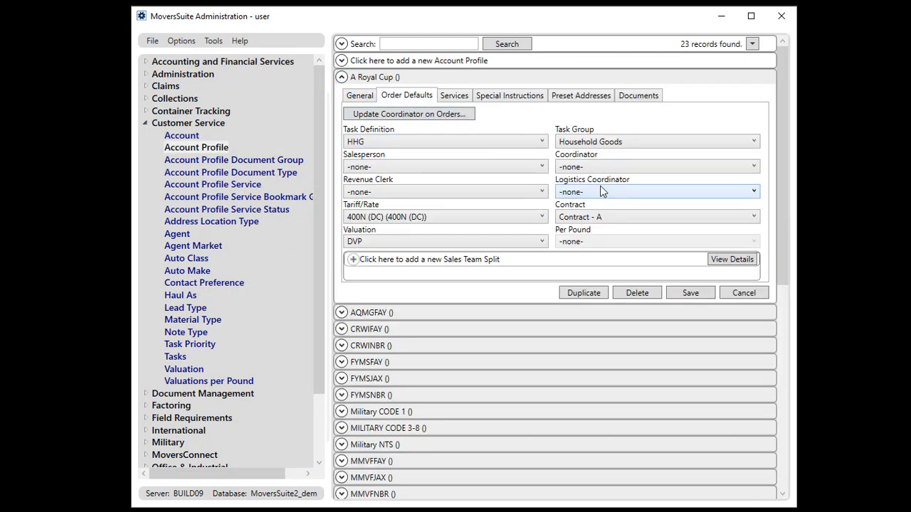
left_click(620, 217)
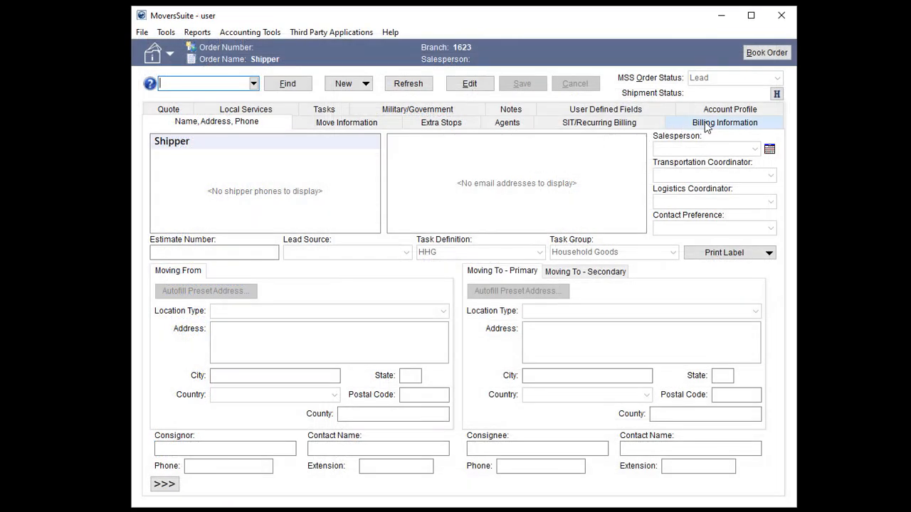
Open the order's Billing Information, enter edit mode, and review the Contract choices without changing them.
left_click(706, 123)
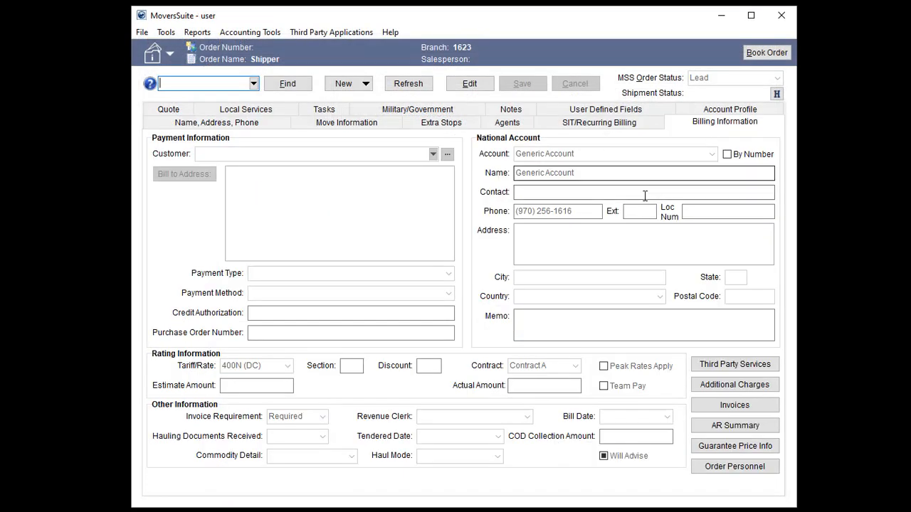
left_click(470, 84)
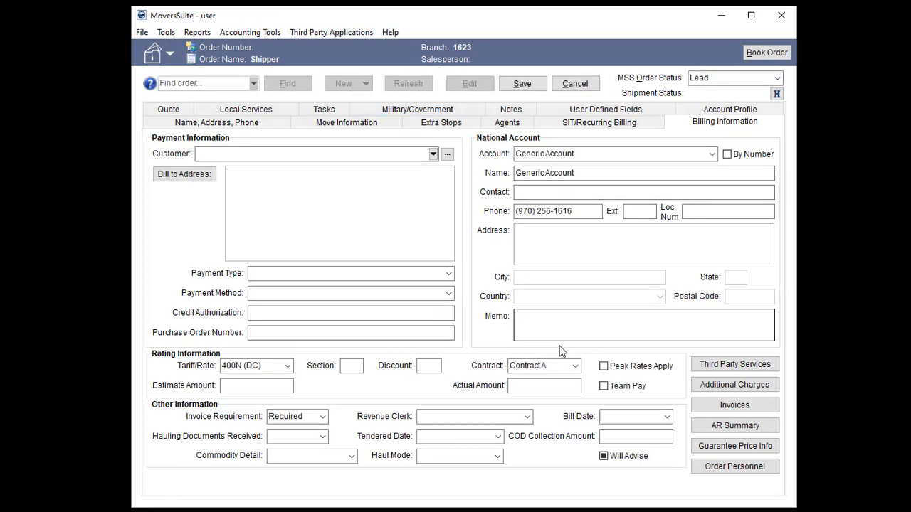
left_click(575, 366)
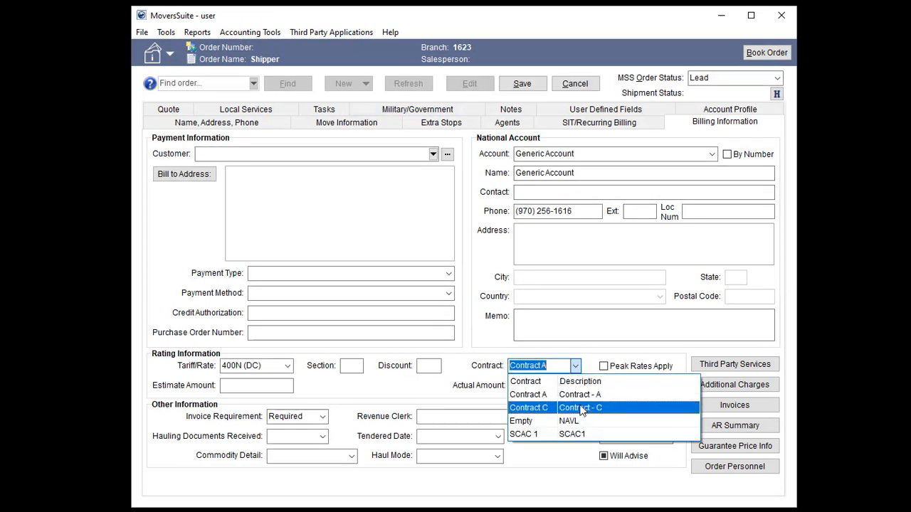
left_click(583, 311)
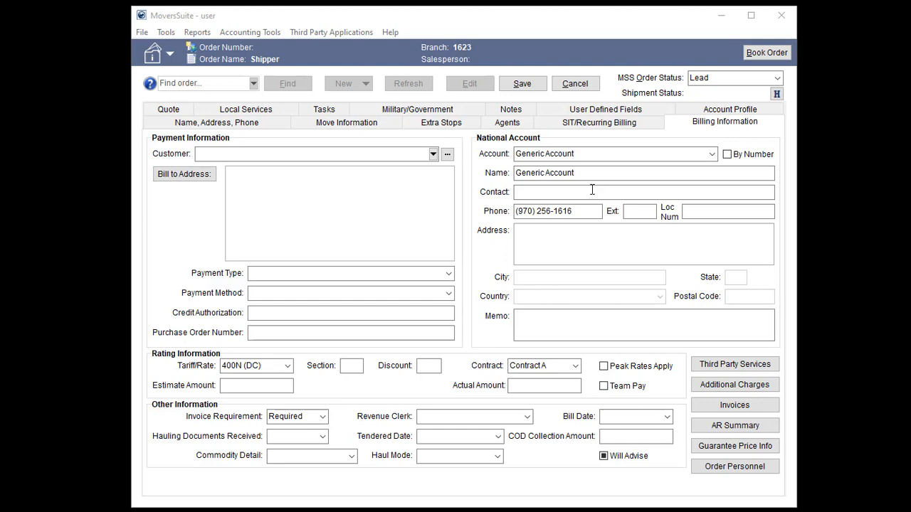
Mark Contract - A as inactive in Contract Master and save the record.
left_click(413, 77)
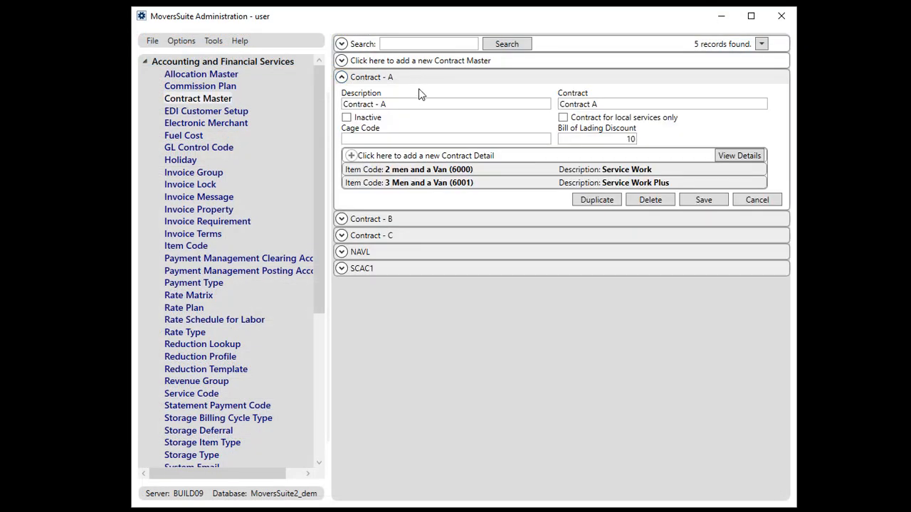
left_click(367, 119)
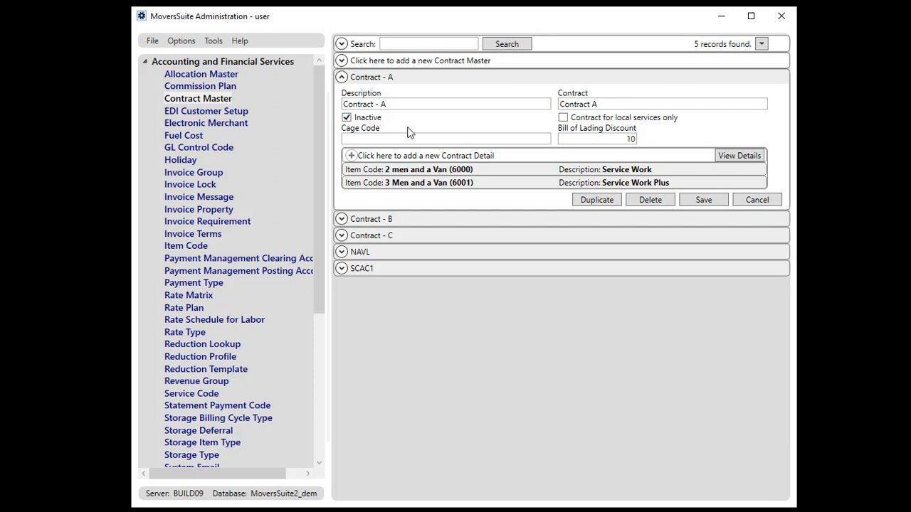
left_click(701, 201)
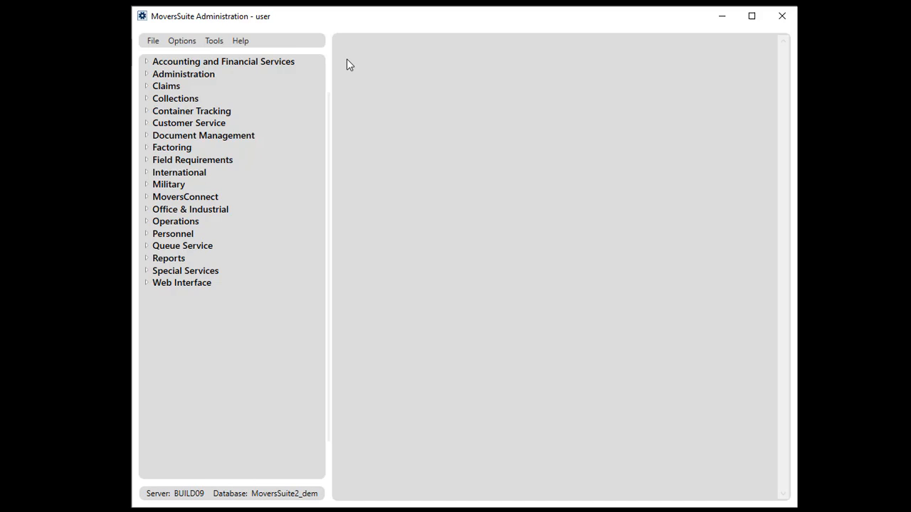
Open Labor Type under Administration and expand the Collector labor type record.
left_click(147, 74)
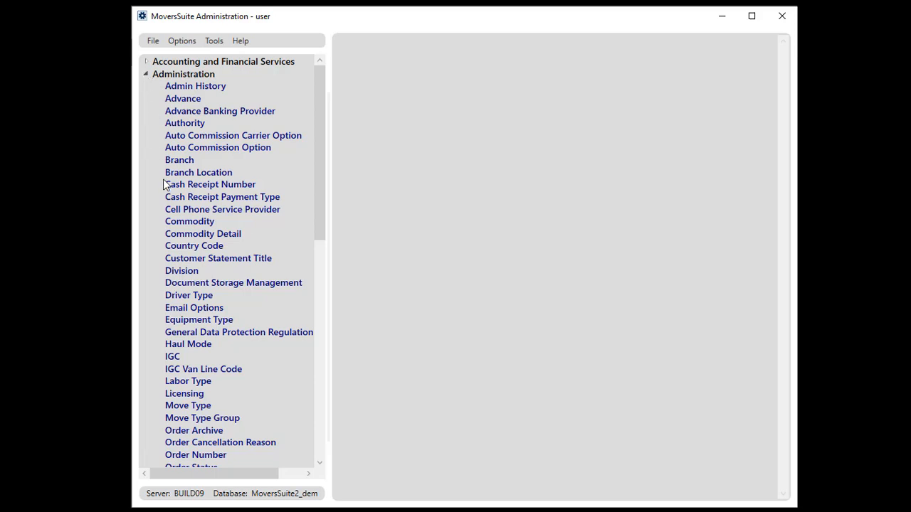
left_click(205, 384)
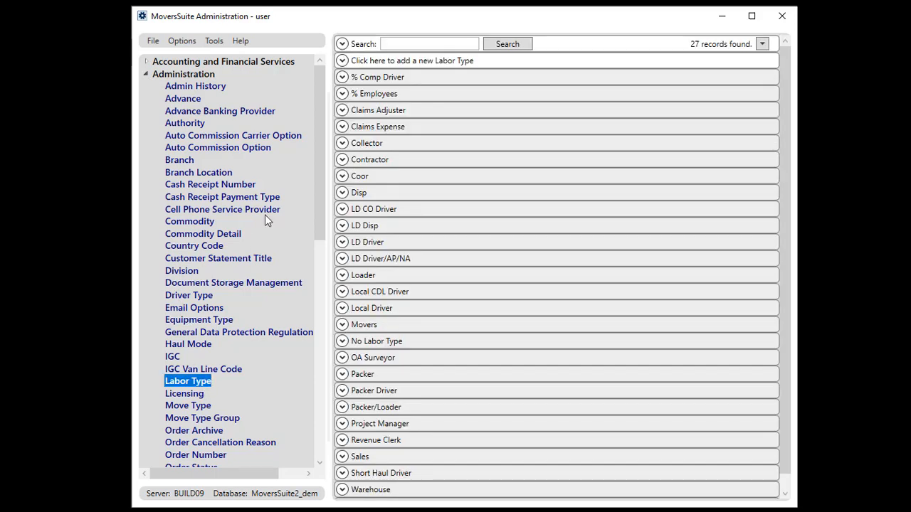
left_click(376, 147)
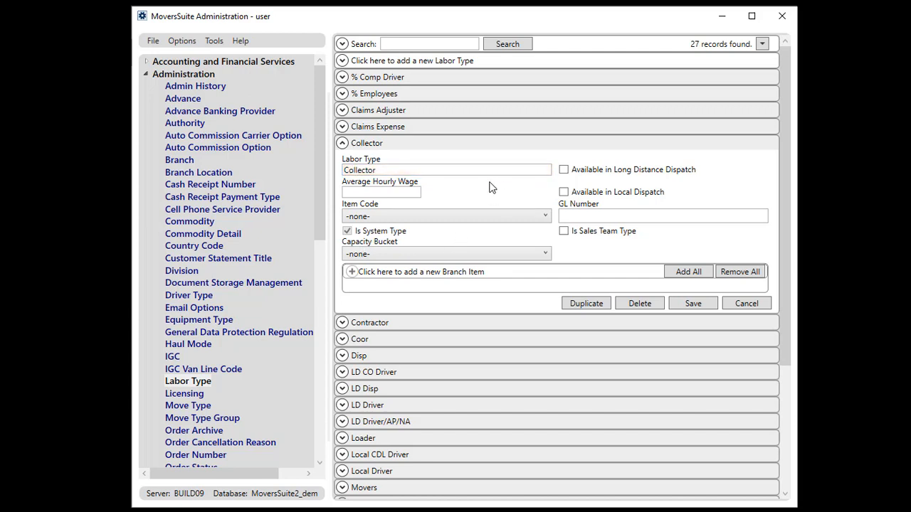
Run an advanced search of labor types filtered on Is System Type, then collapse the search and Collector panels.
left_click(342, 43)
left_click(369, 132)
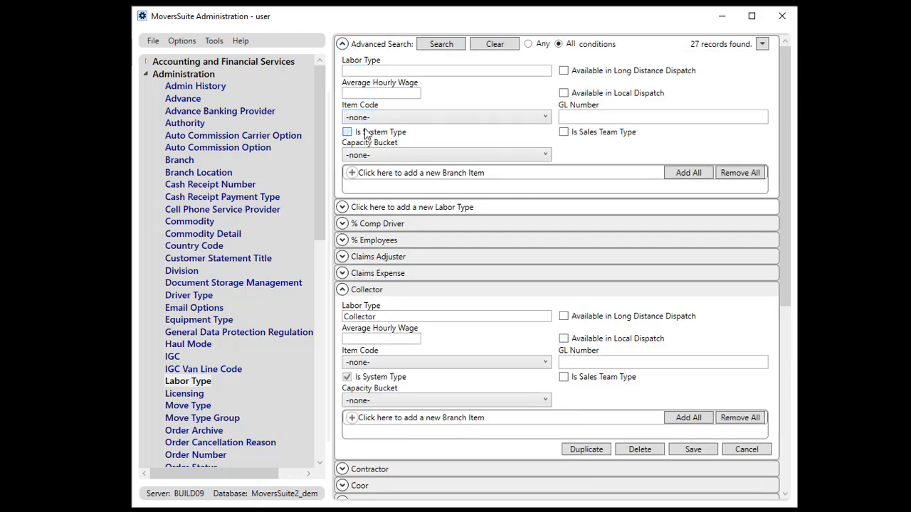
left_click(440, 44)
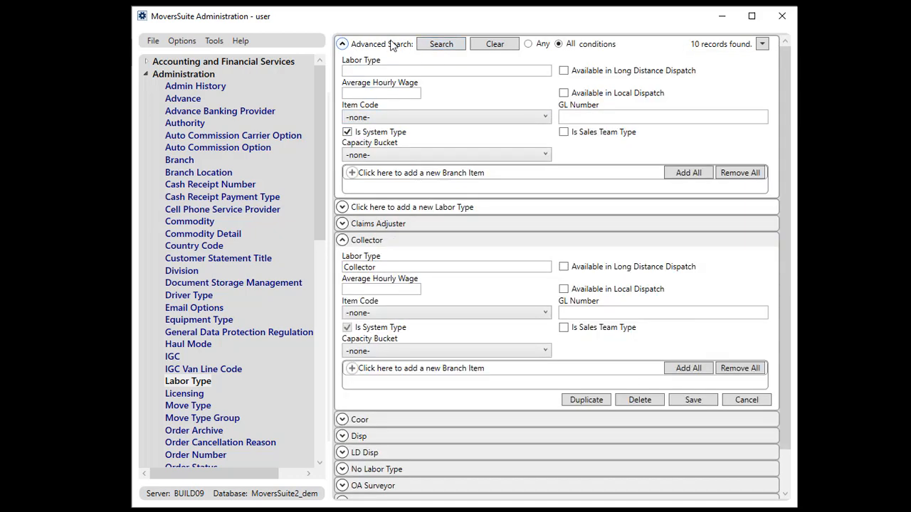
left_click(343, 43)
left_click(342, 95)
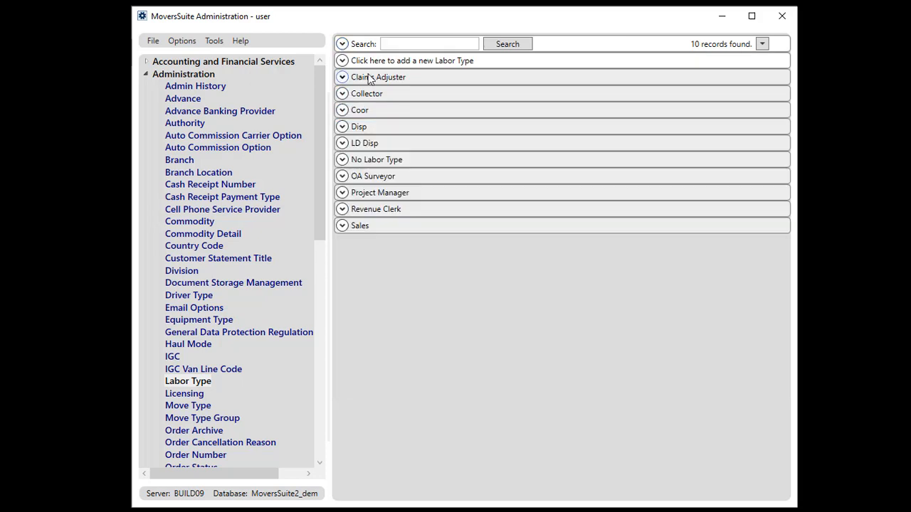